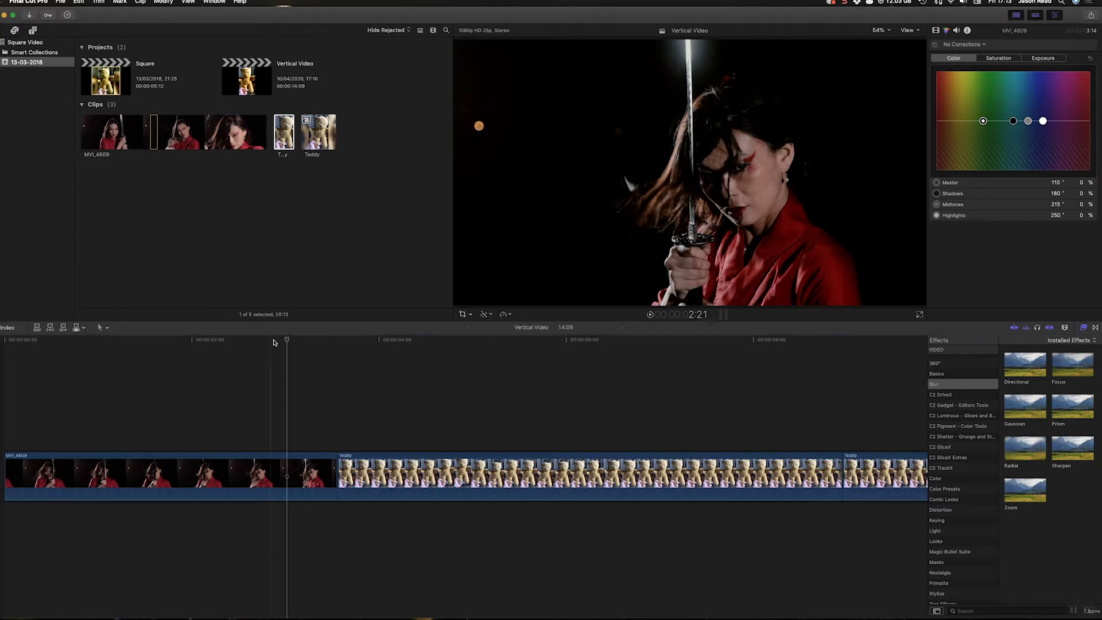
Play back the project and park the playhead inside the Teddy clip.
left_click_drag(288, 341, 5, 342)
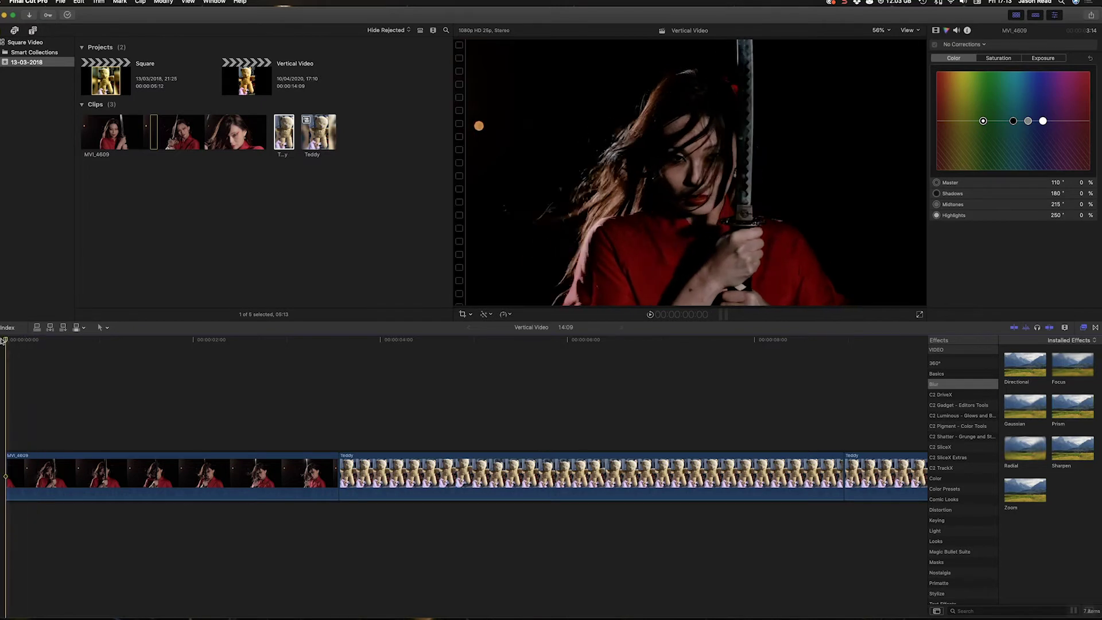
key("space")
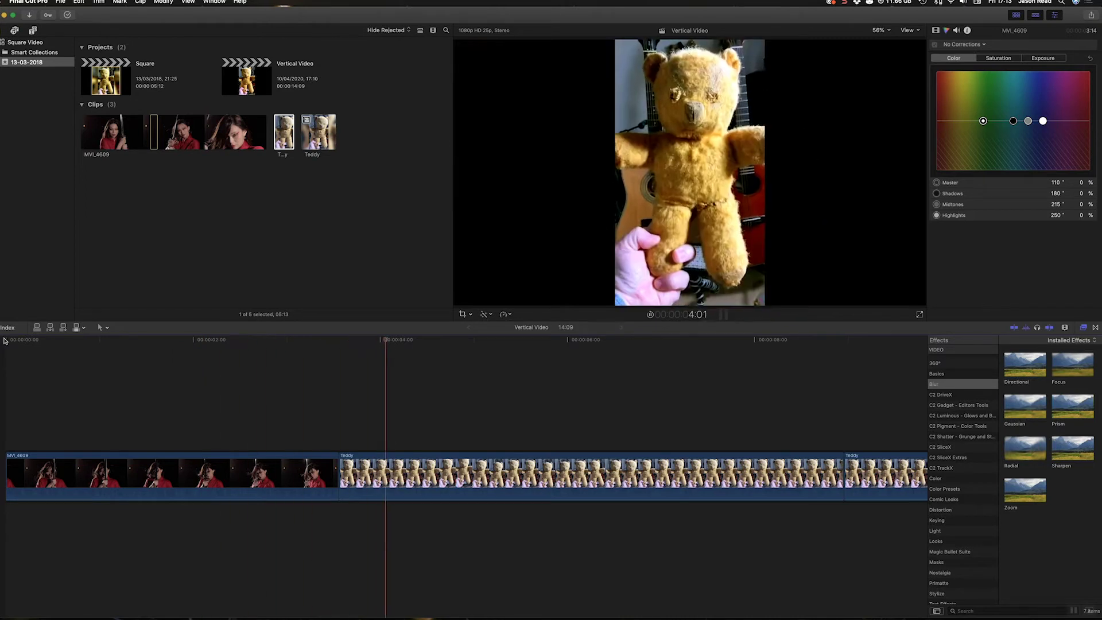
key("space")
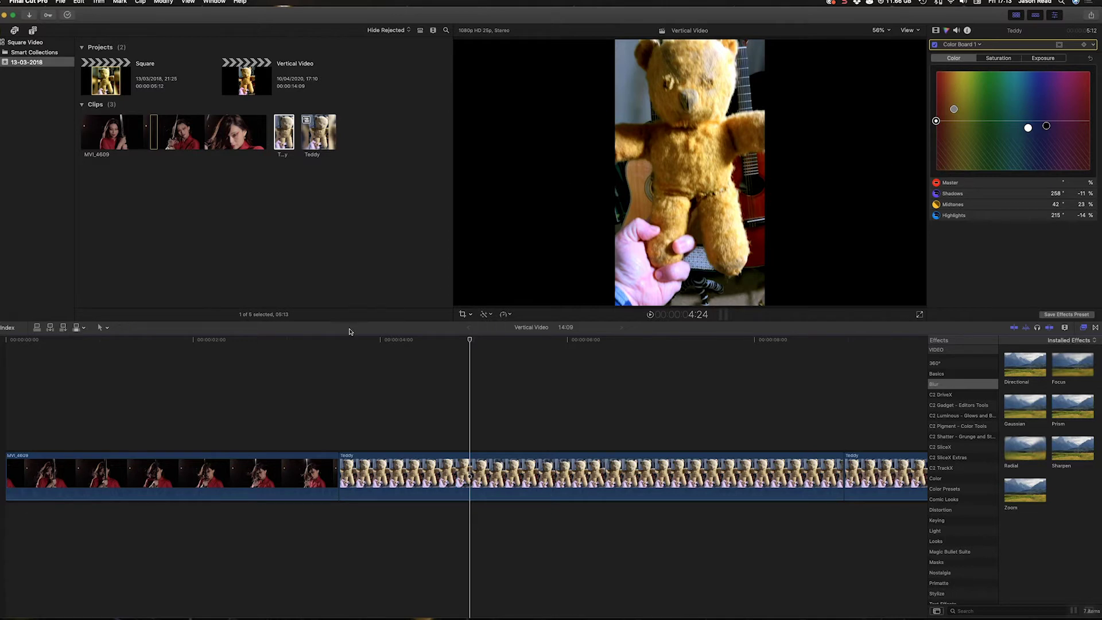
left_click(255, 342)
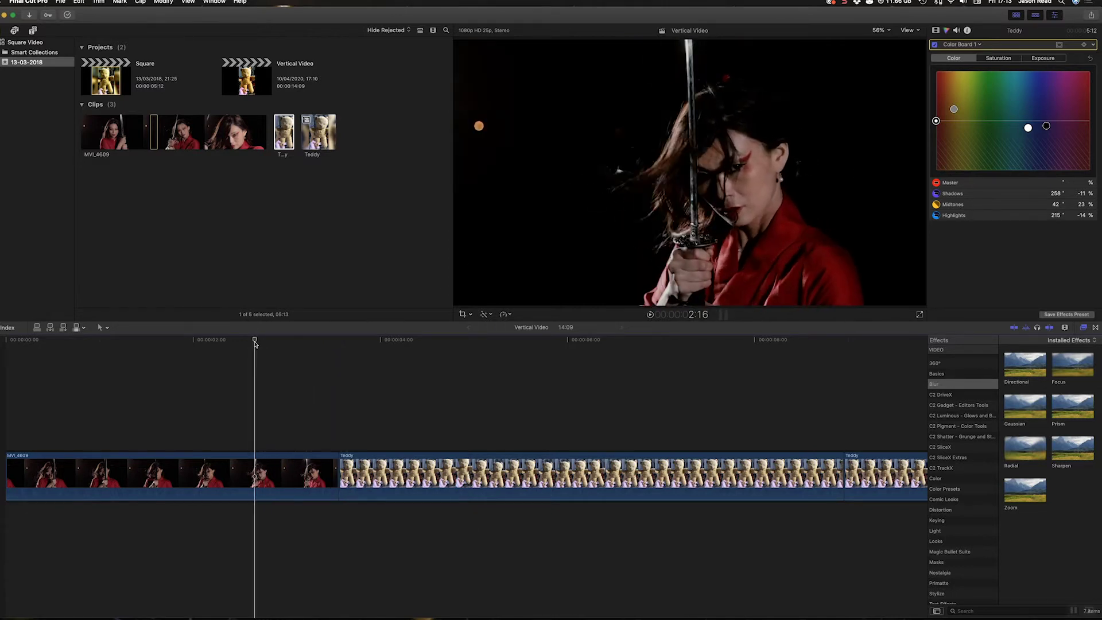
left_click(526, 356)
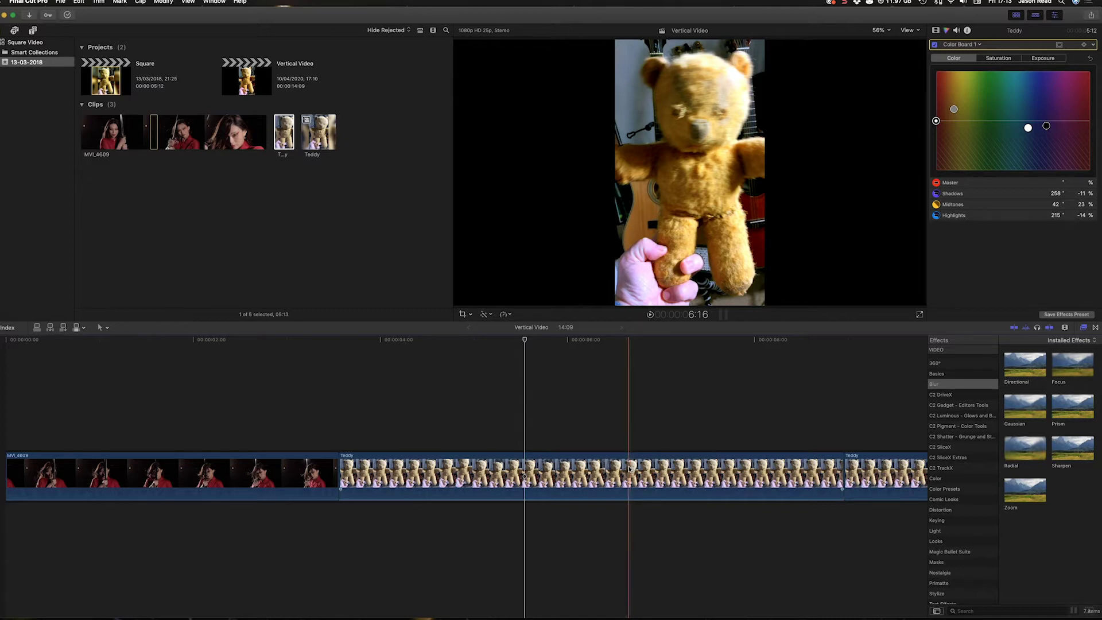
Option-drag a Teddy copy above the storyline, then inspect the original clip's video properties.
left_click_drag(633, 476, 630, 417)
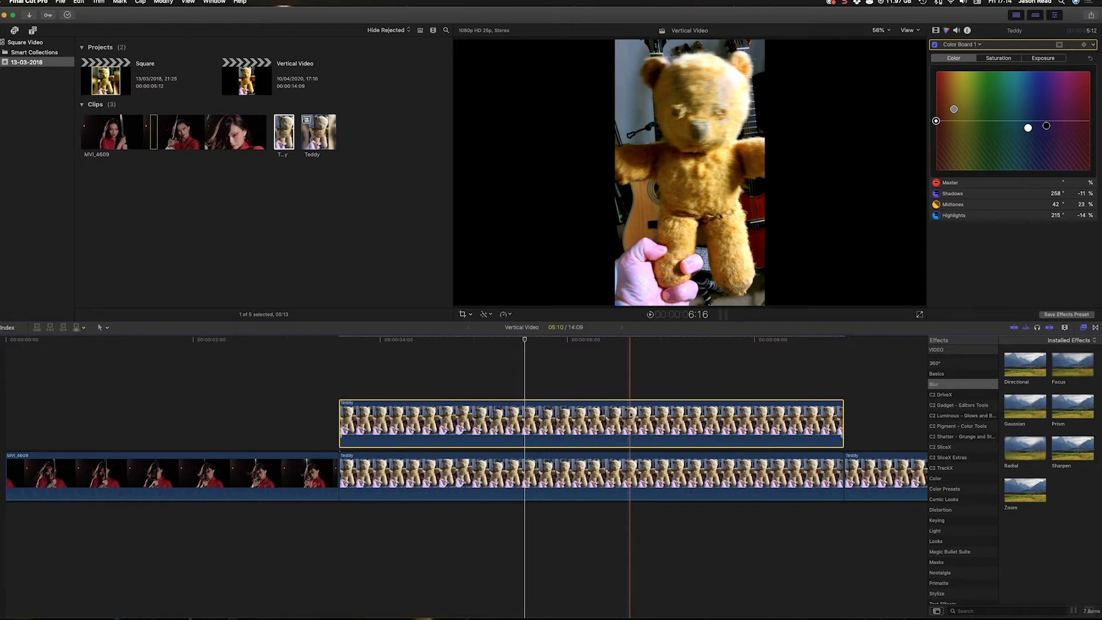
left_click(670, 472)
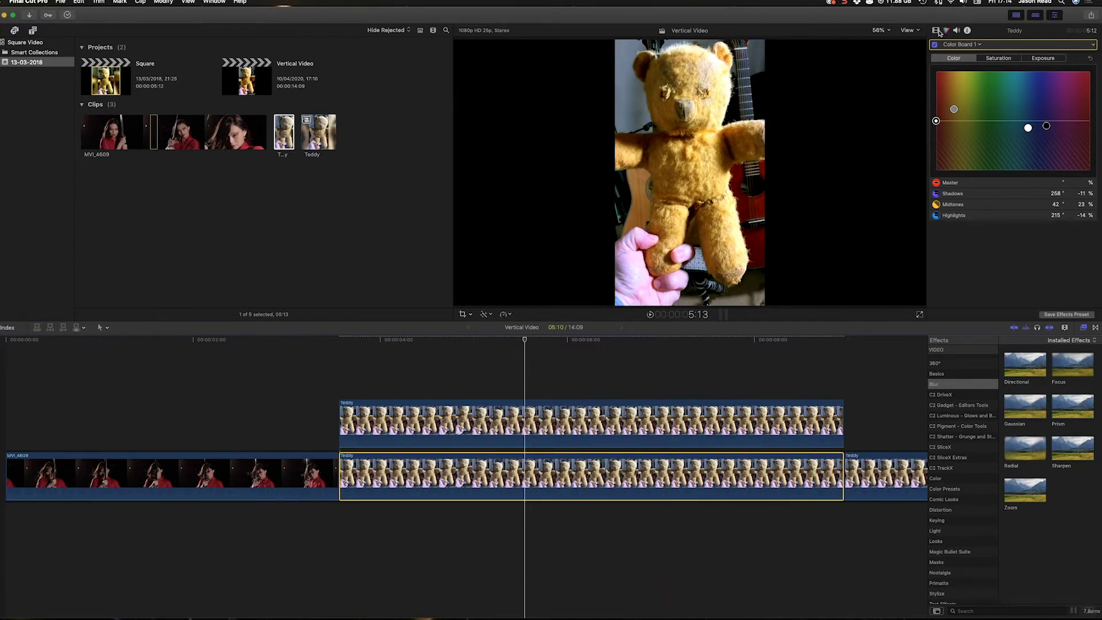
left_click(937, 31)
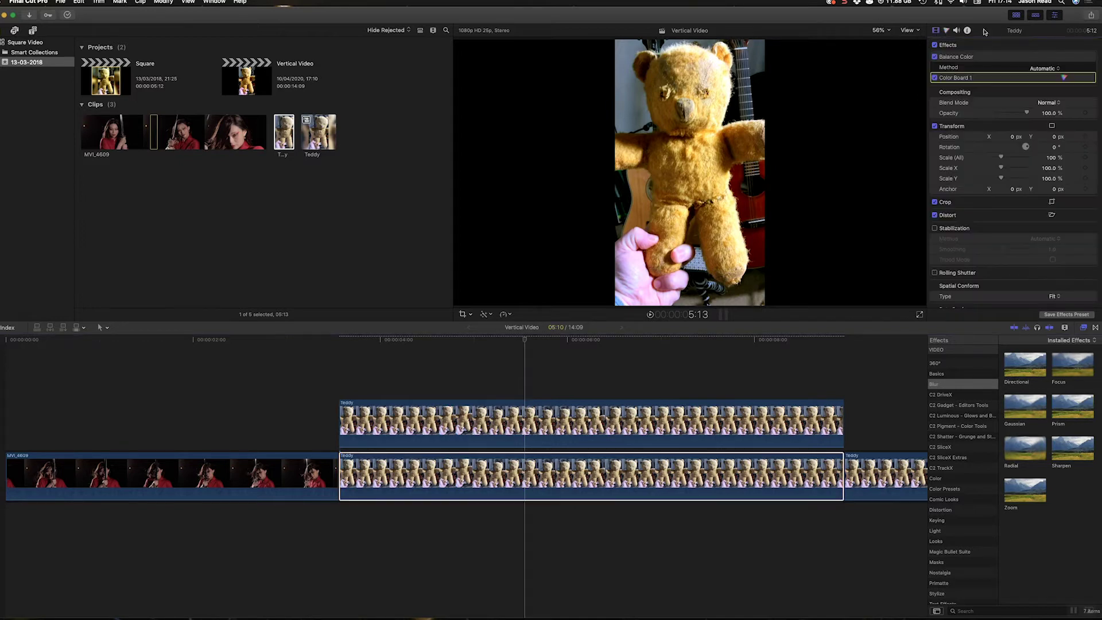
Enlarge the original Teddy clip to 336% scale and shift its Position Y to -288 px.
left_click(1057, 16)
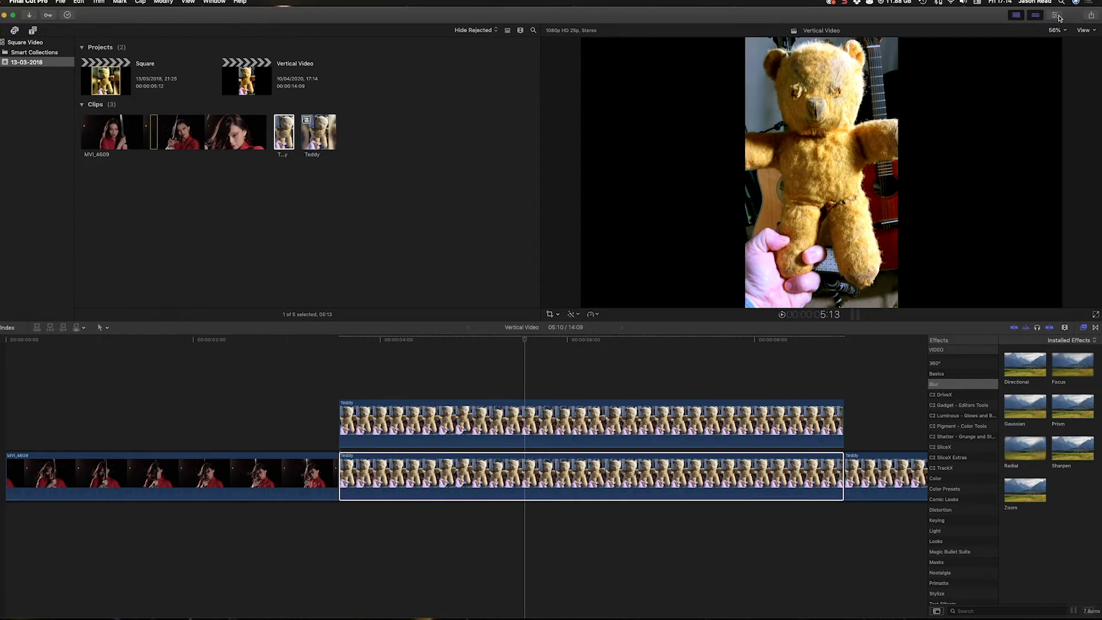
left_click(1057, 16)
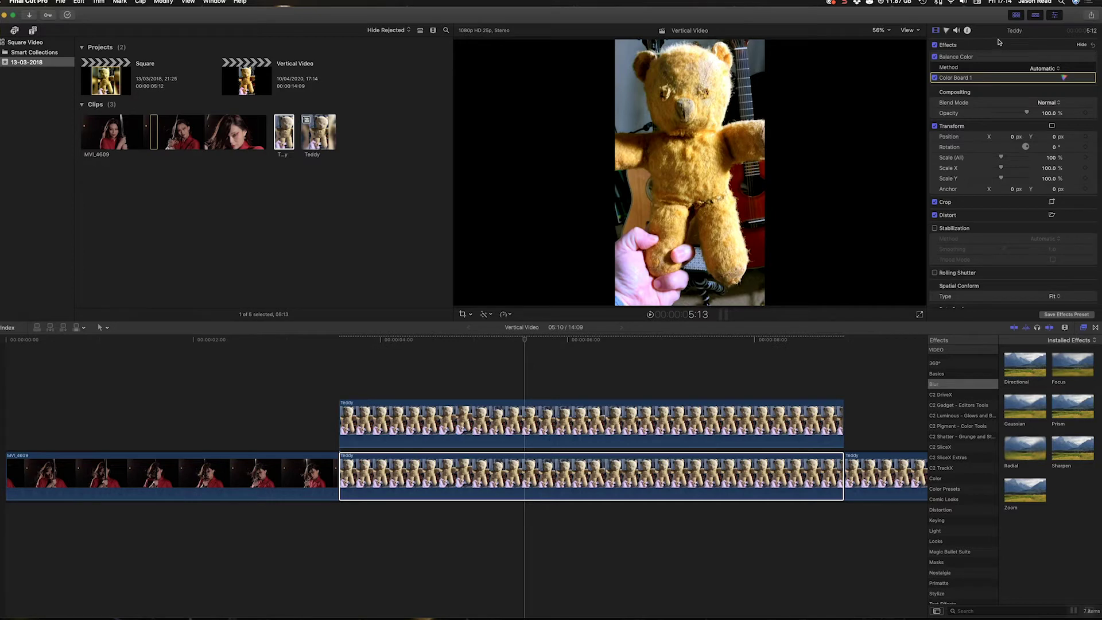
mouse_move(991, 126)
left_click(1081, 126)
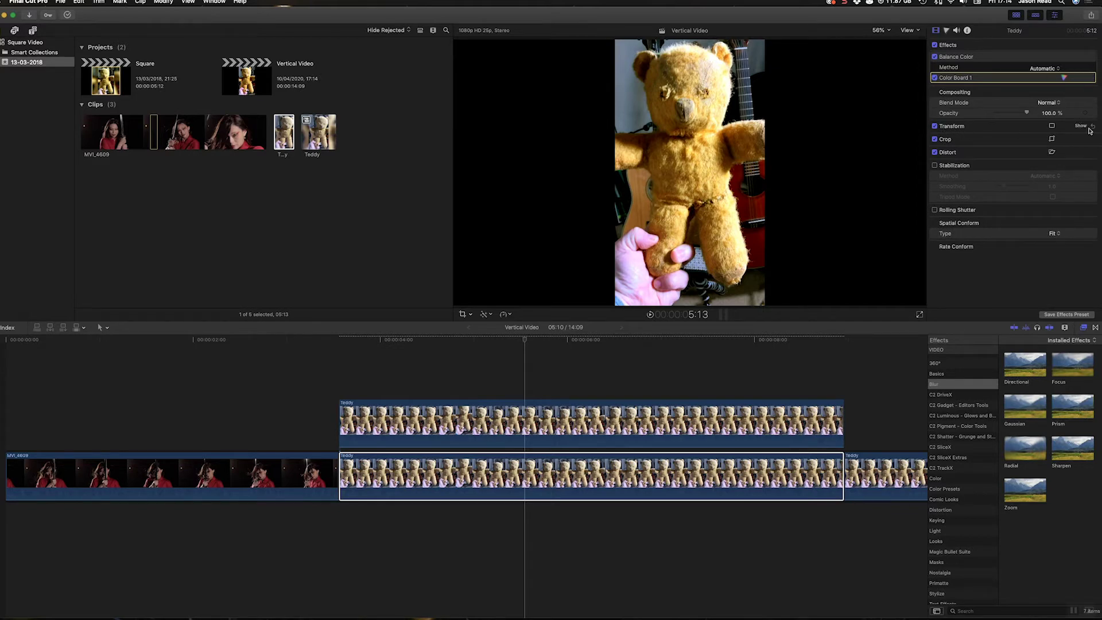
left_click(1082, 127)
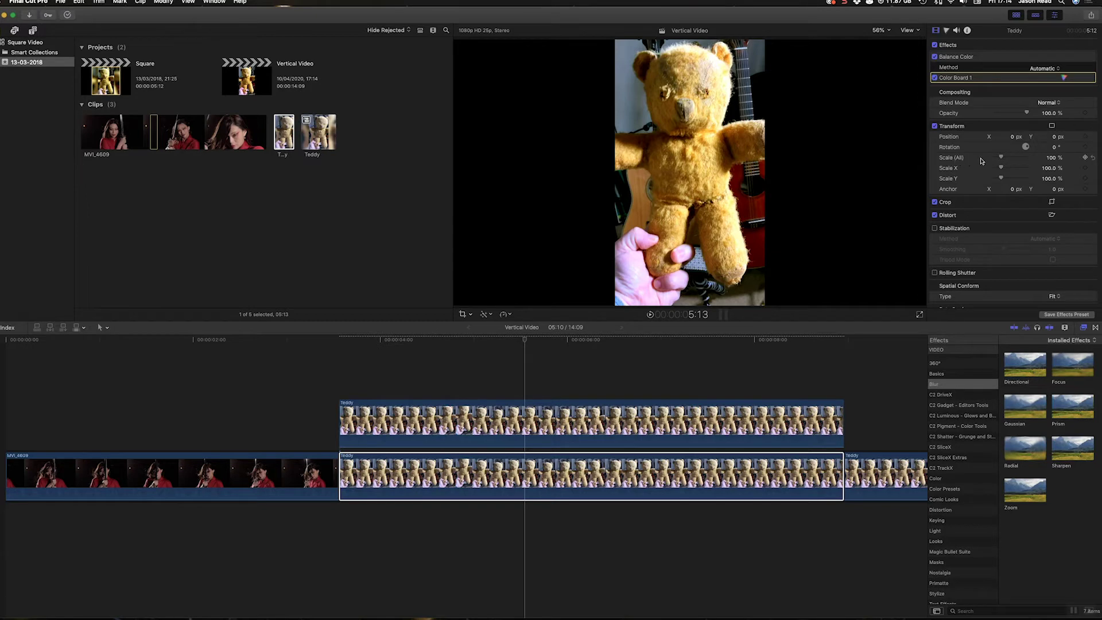
left_click_drag(1001, 158, 1022, 159)
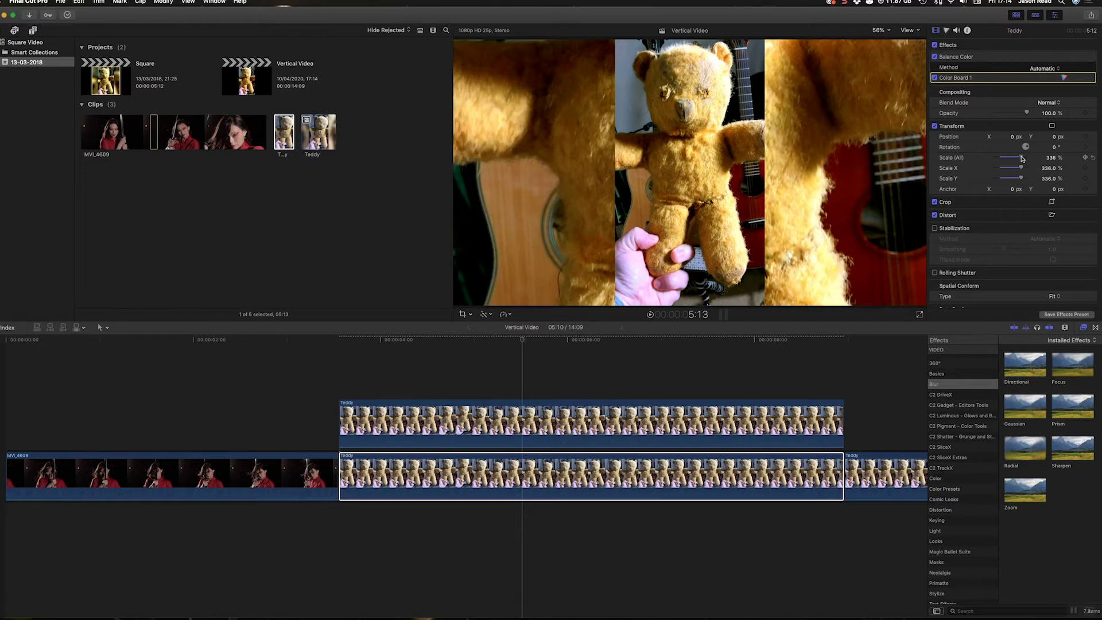
mouse_move(1054, 138)
left_mouse_down()
mouse_move(1024, 140)
mouse_move(1033, 136)
left_mouse_up()
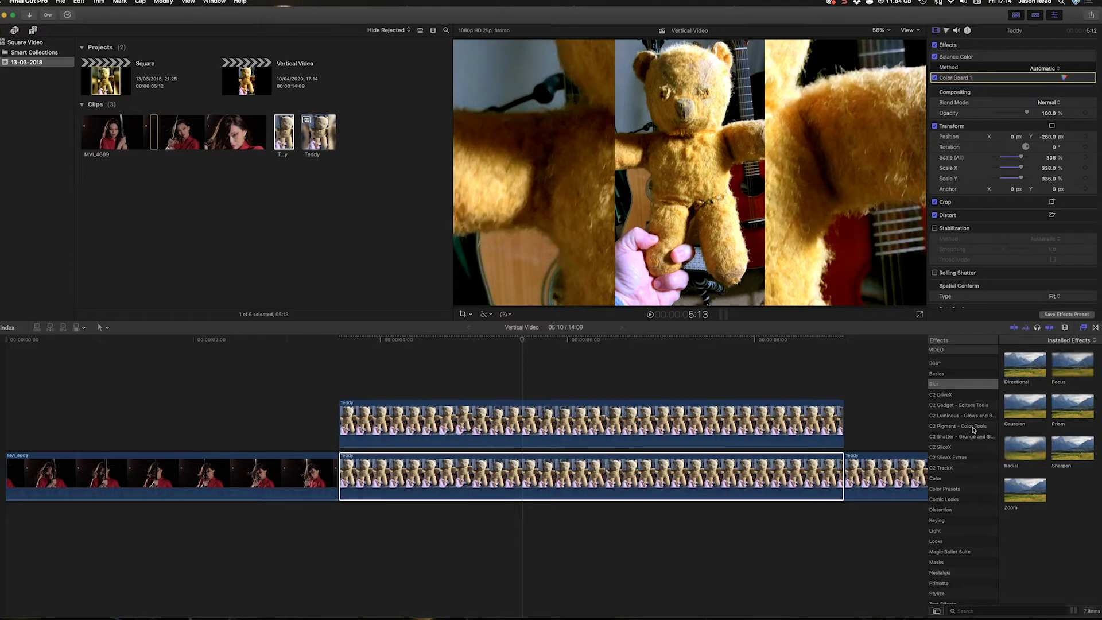
left_click(1085, 329)
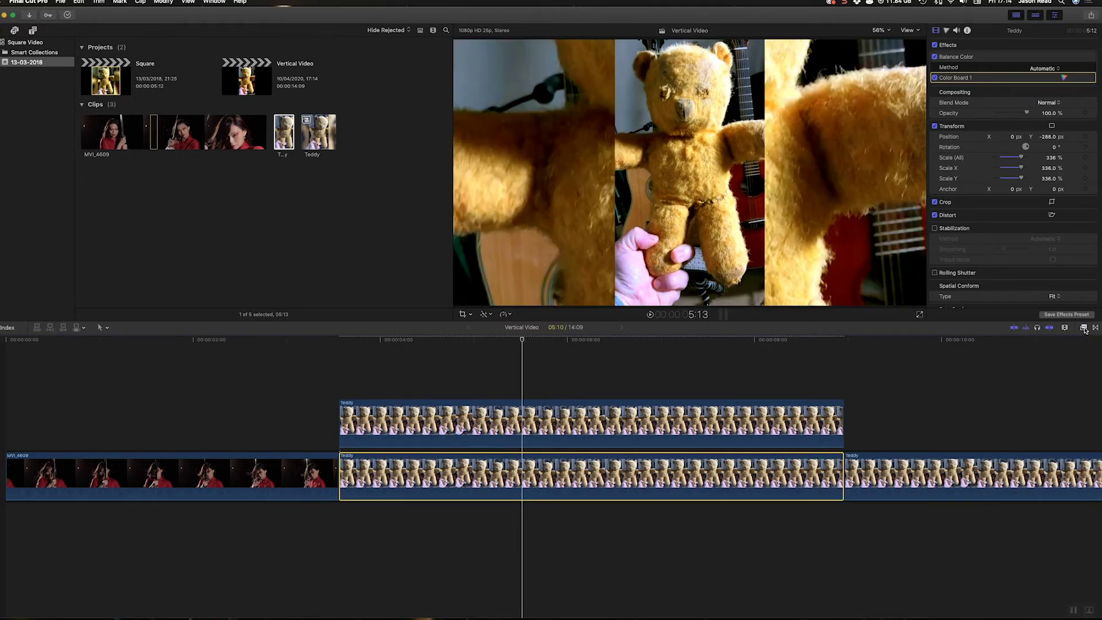
left_click(1084, 328)
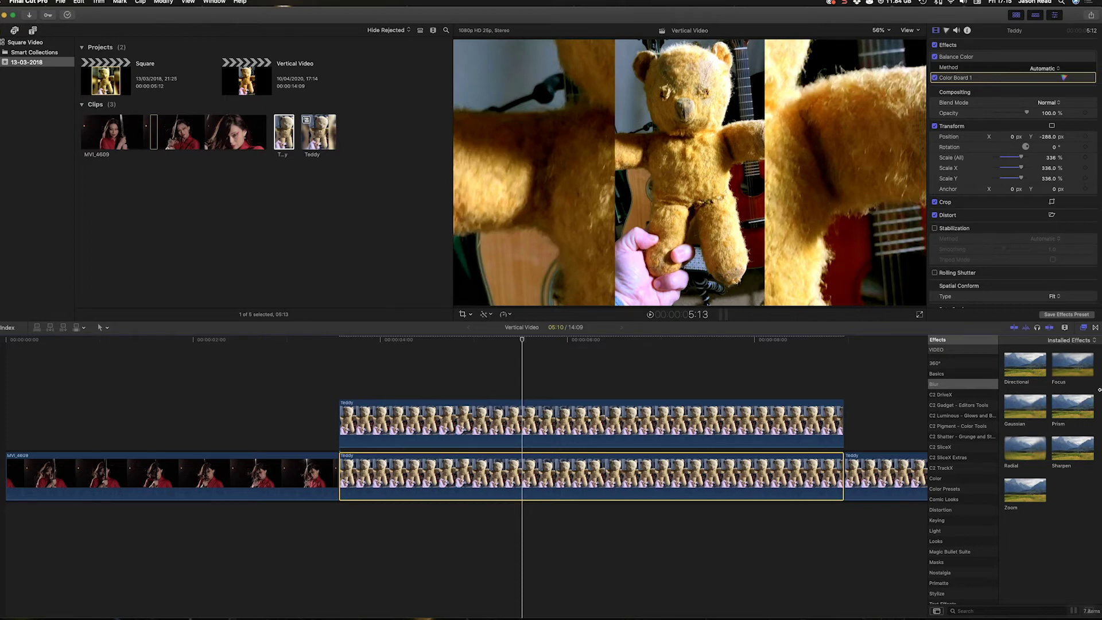
left_click(1031, 405)
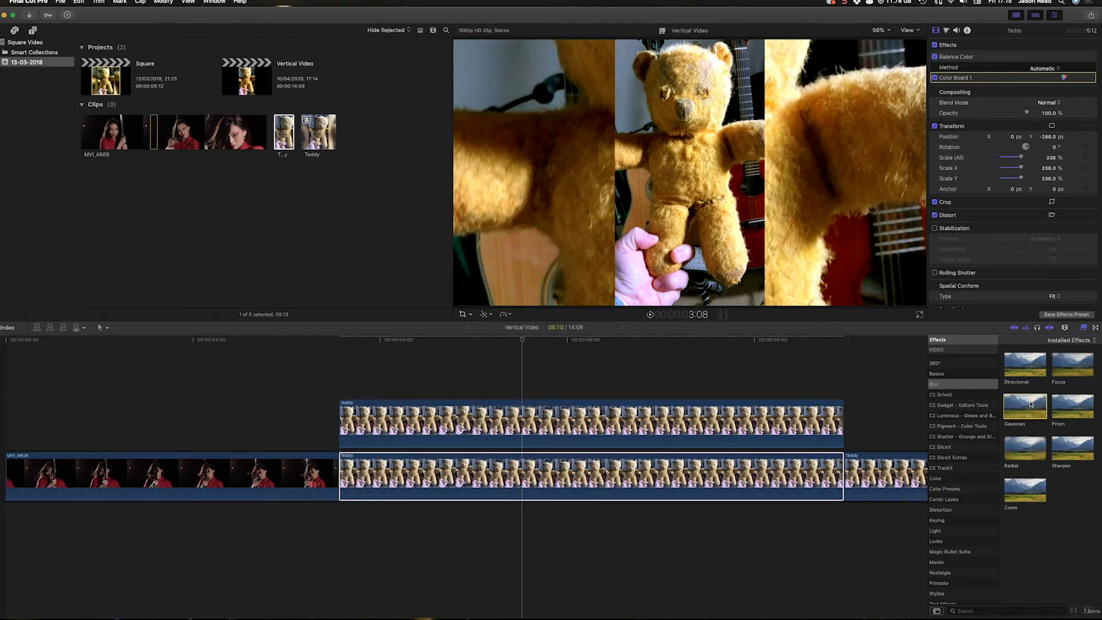
left_click_drag(1031, 405, 738, 489)
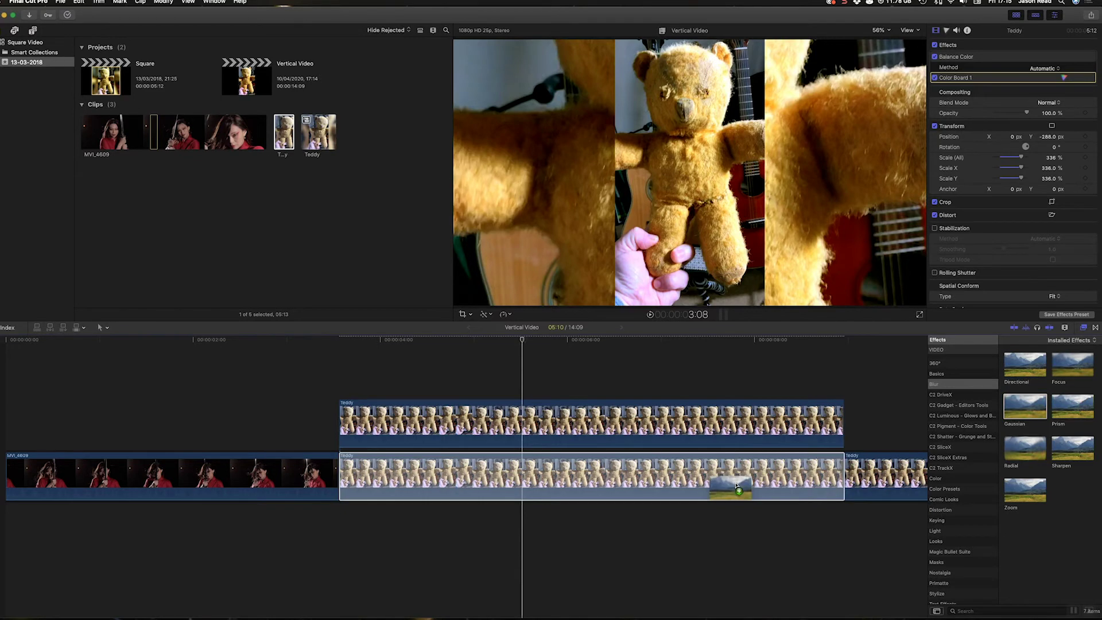
left_click_drag(739, 490, 1019, 408)
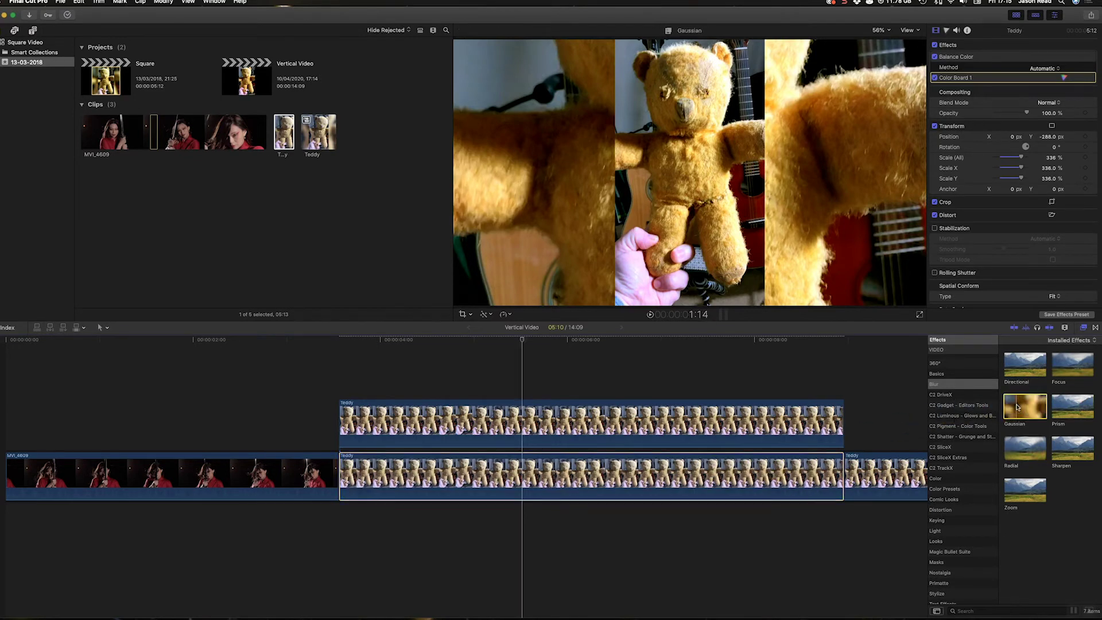
double_click(1019, 409)
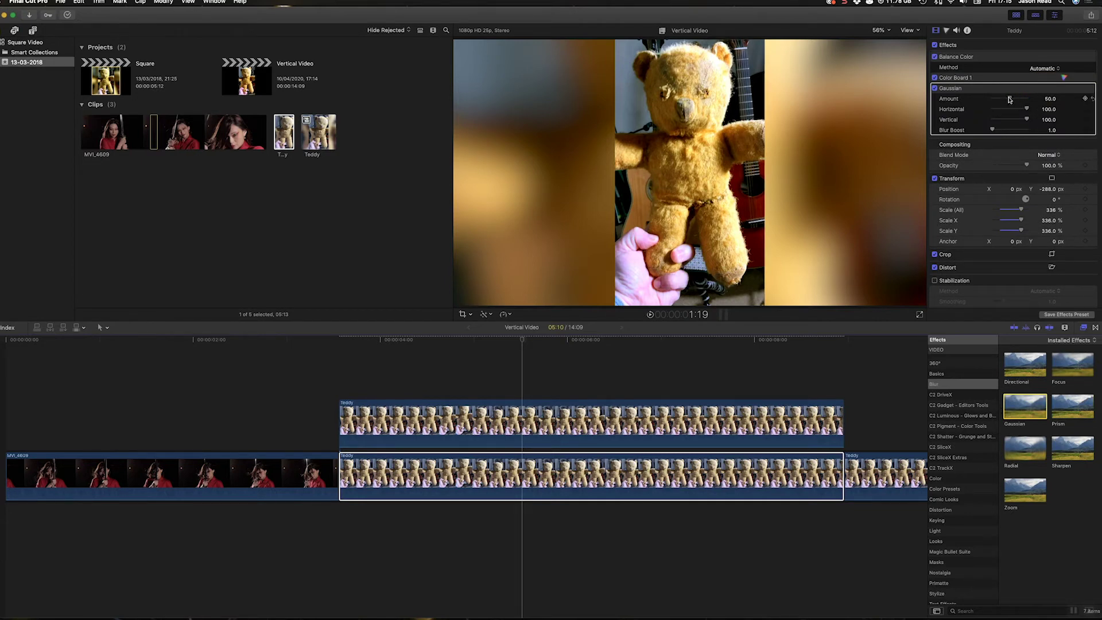
Tune the background Gaussian blur to Amount 16.65 and Blur Boost 1.23, then preview playback.
left_click_drag(1009, 99, 999, 100)
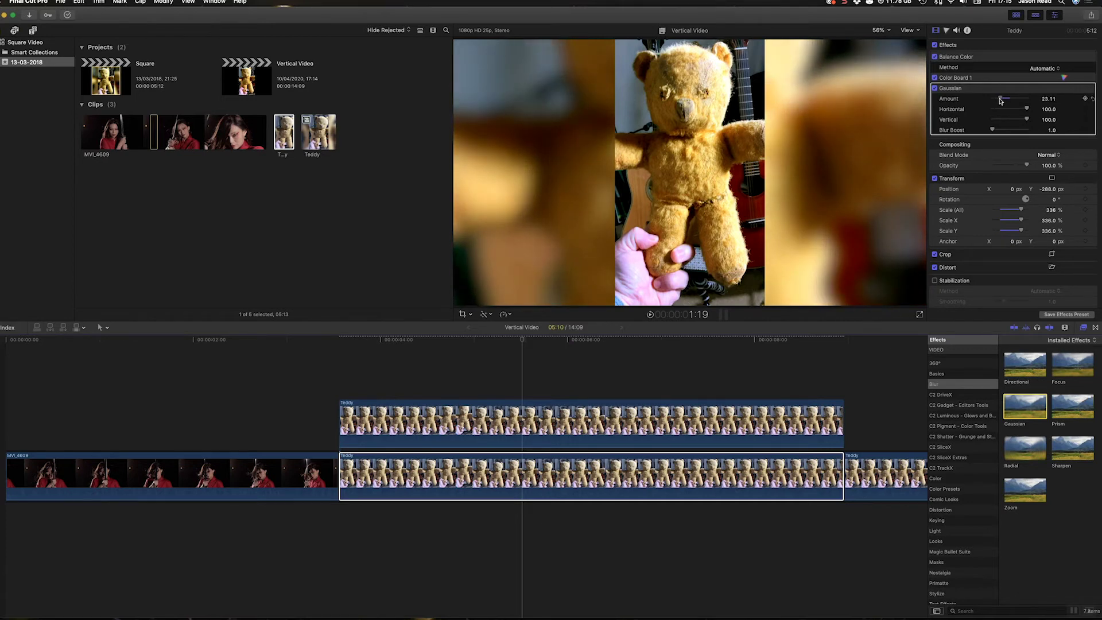
mouse_move(992, 129)
left_mouse_down()
mouse_move(1004, 130)
mouse_move(995, 130)
left_mouse_up()
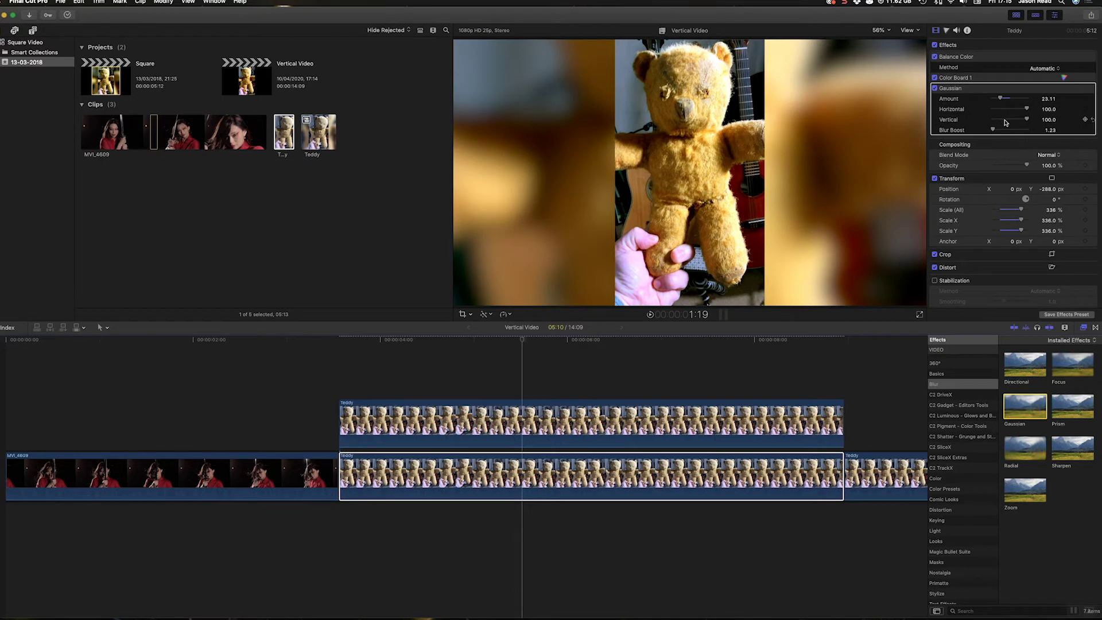
left_click_drag(1001, 98, 999, 100)
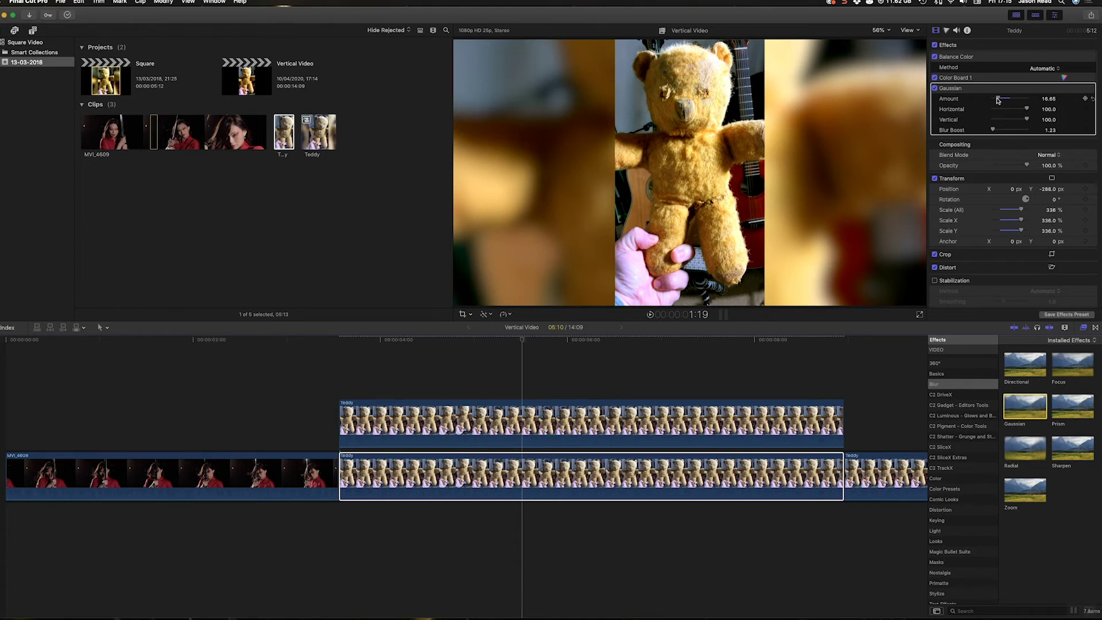
key("space")
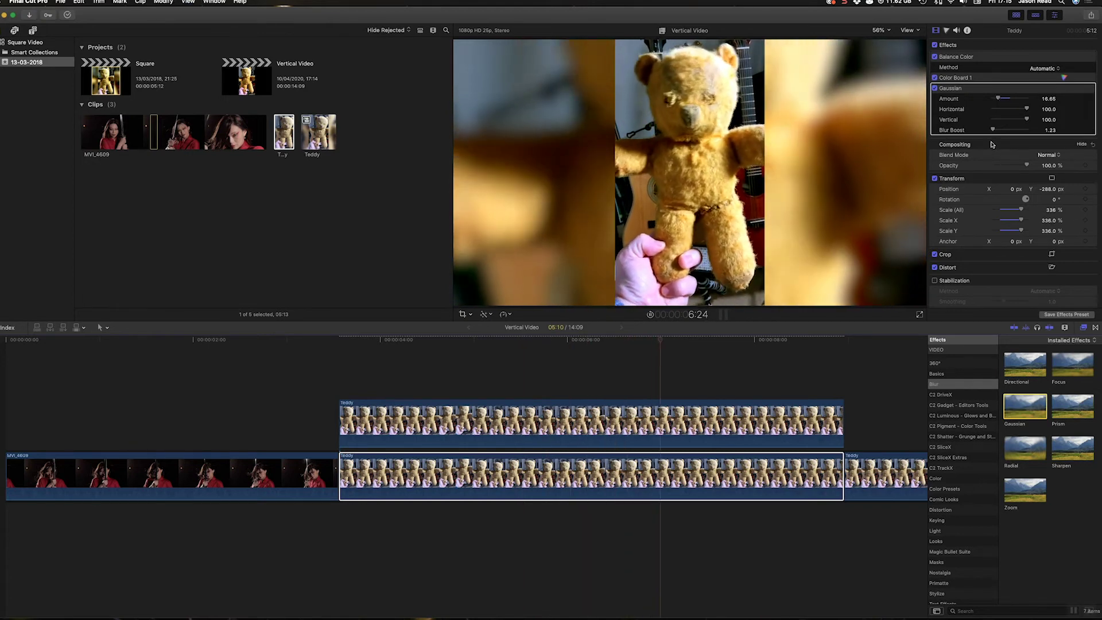
key("space")
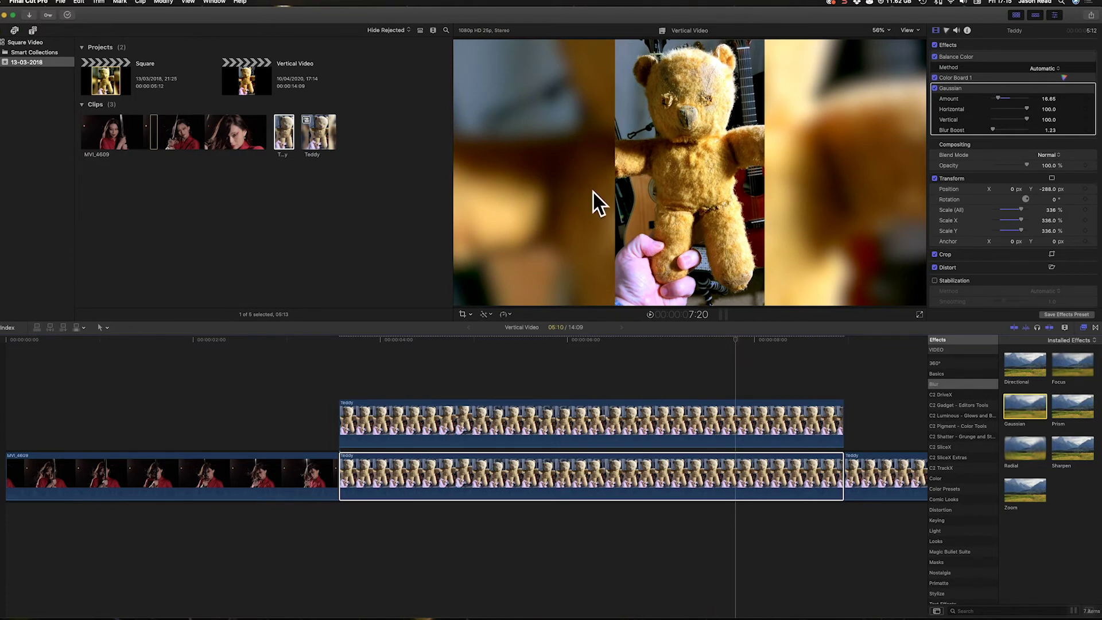
scroll(912, 419, "right", 1)
scroll(913, 419, "right", 2)
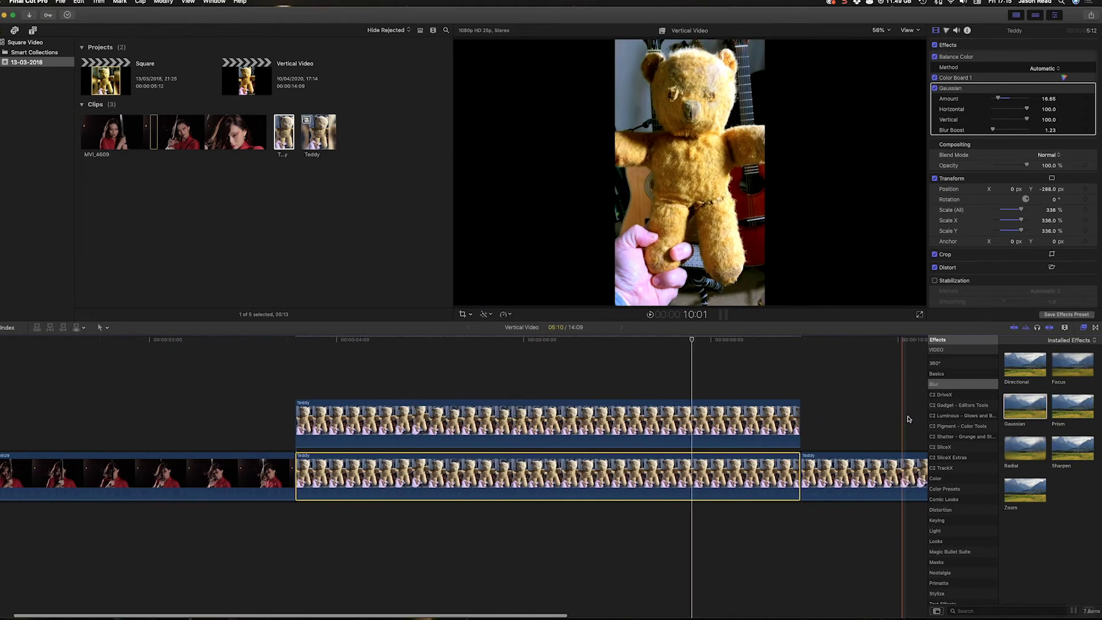
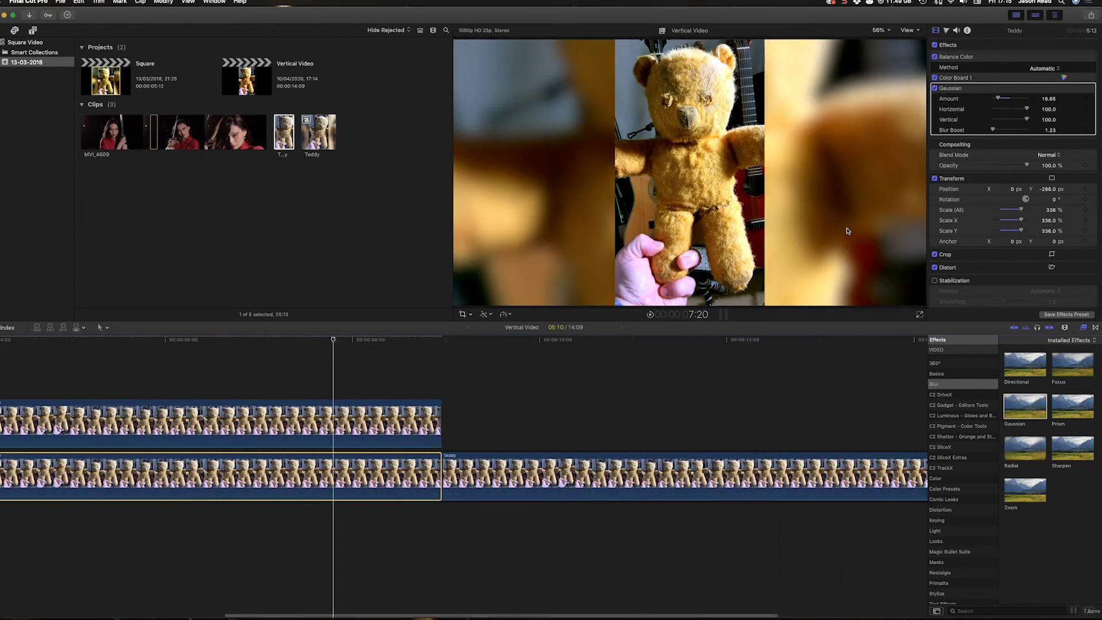
Past the blurred section at 11:08, stack two Teddy copies on higher layers above the storyline.
left_click_drag(614, 342, 665, 342)
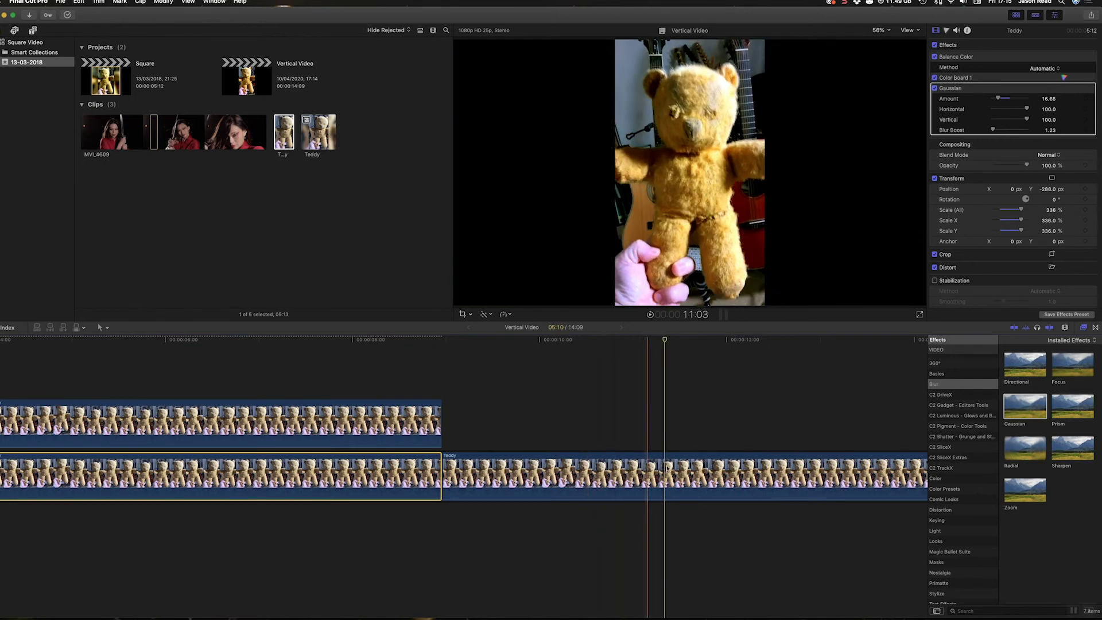
left_click_drag(666, 472, 666, 423)
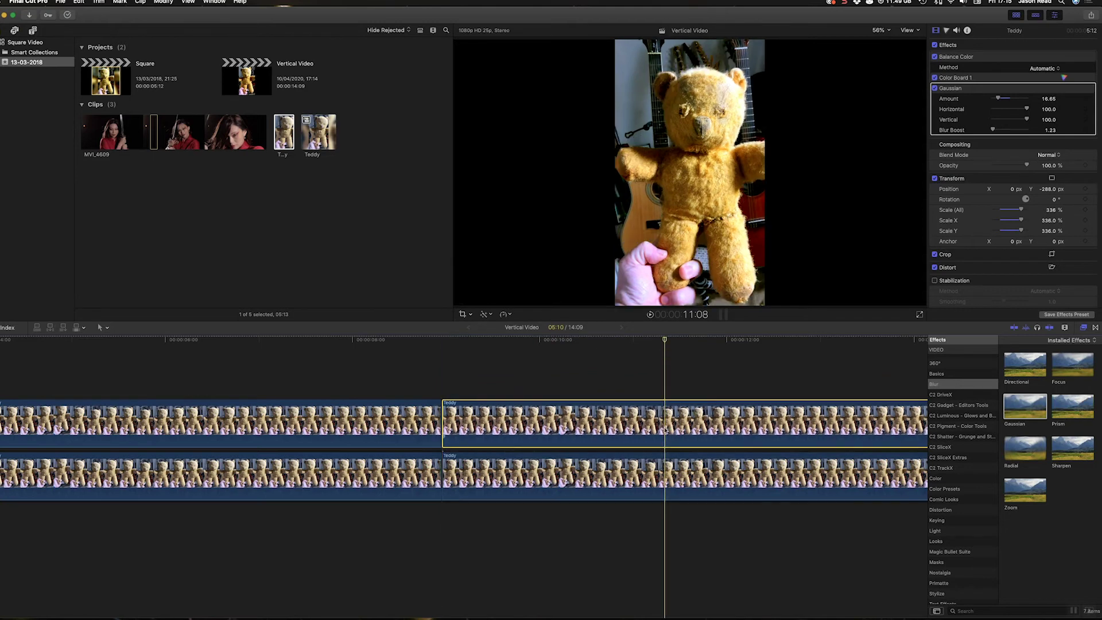
left_click_drag(667, 423, 666, 369)
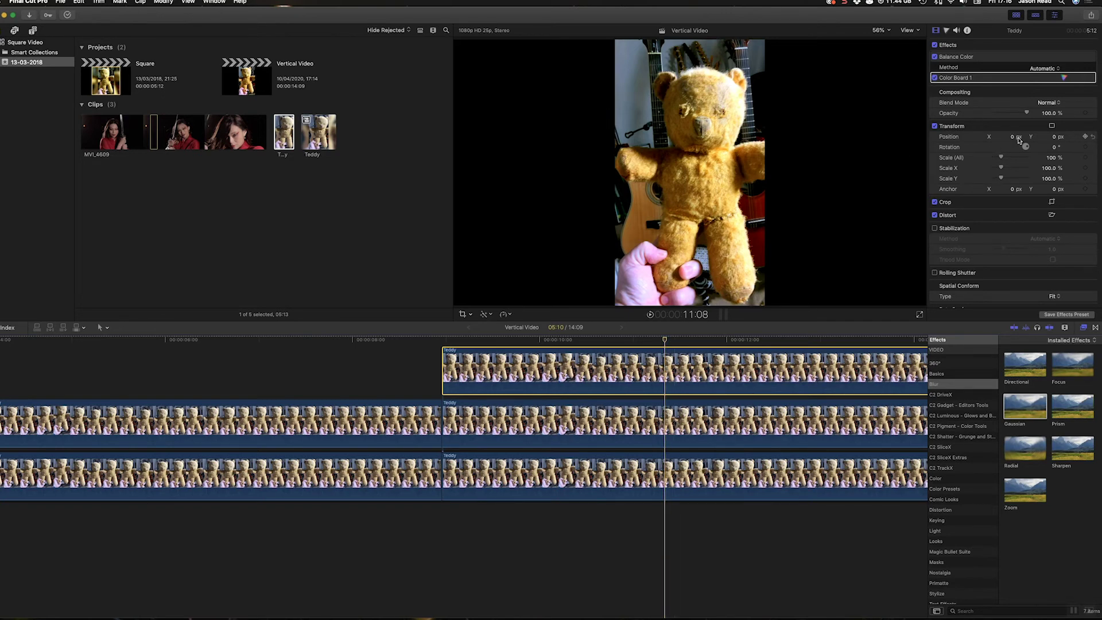
Shift the top Teddy copy right to about 634 px Position X, revealing a second teddy.
left_click_drag(1019, 140, 1048, 139)
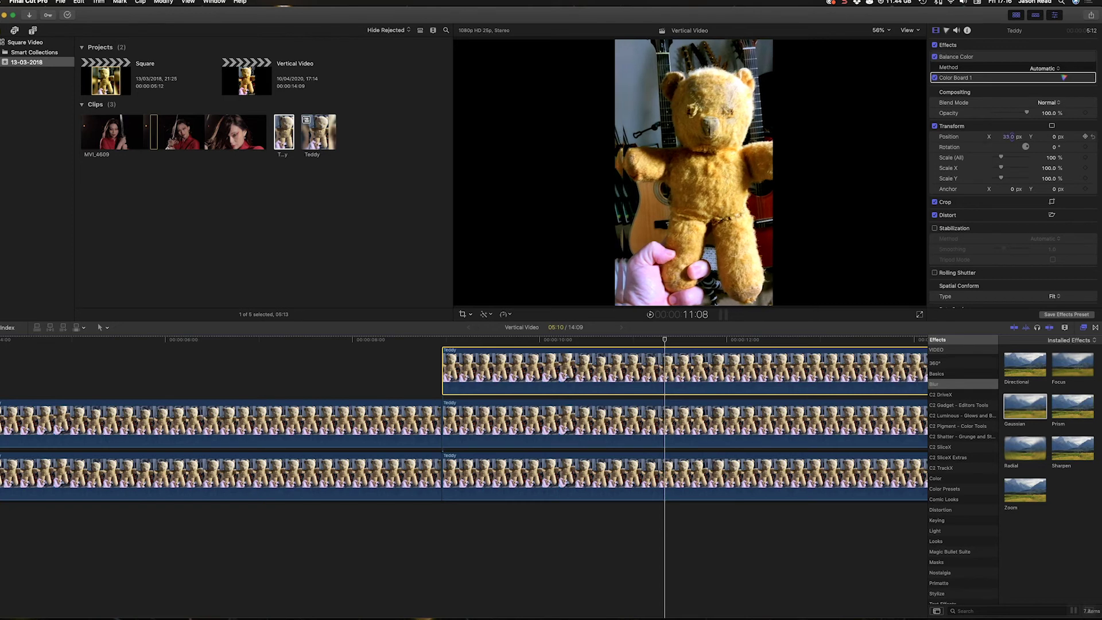
left_click_drag(1008, 136, 1085, 136)
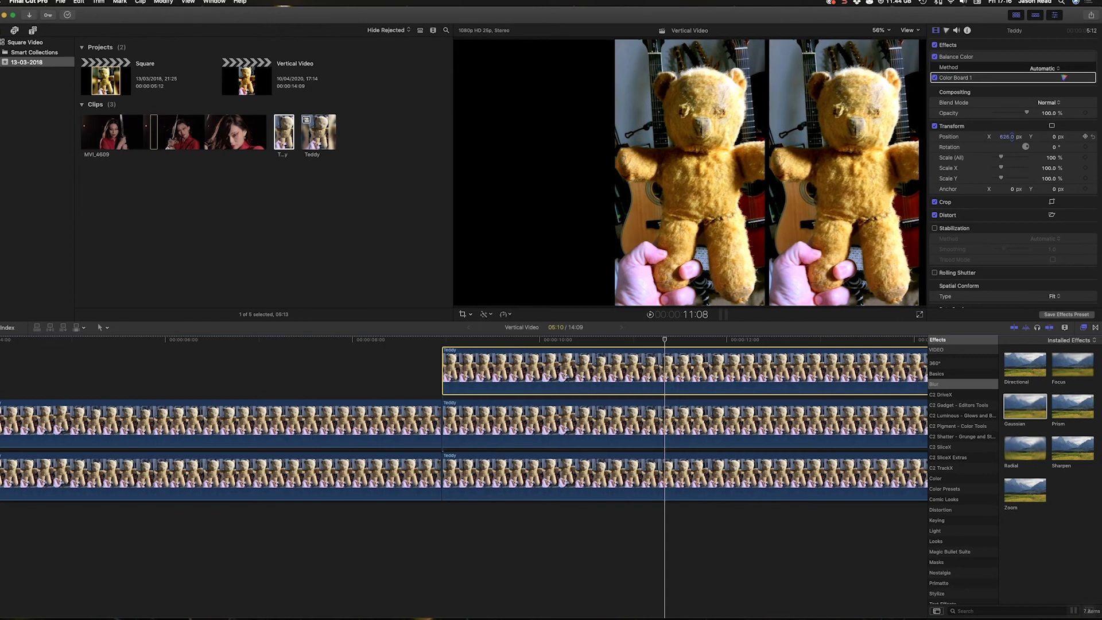
left_click_drag(1009, 136, 1004, 136)
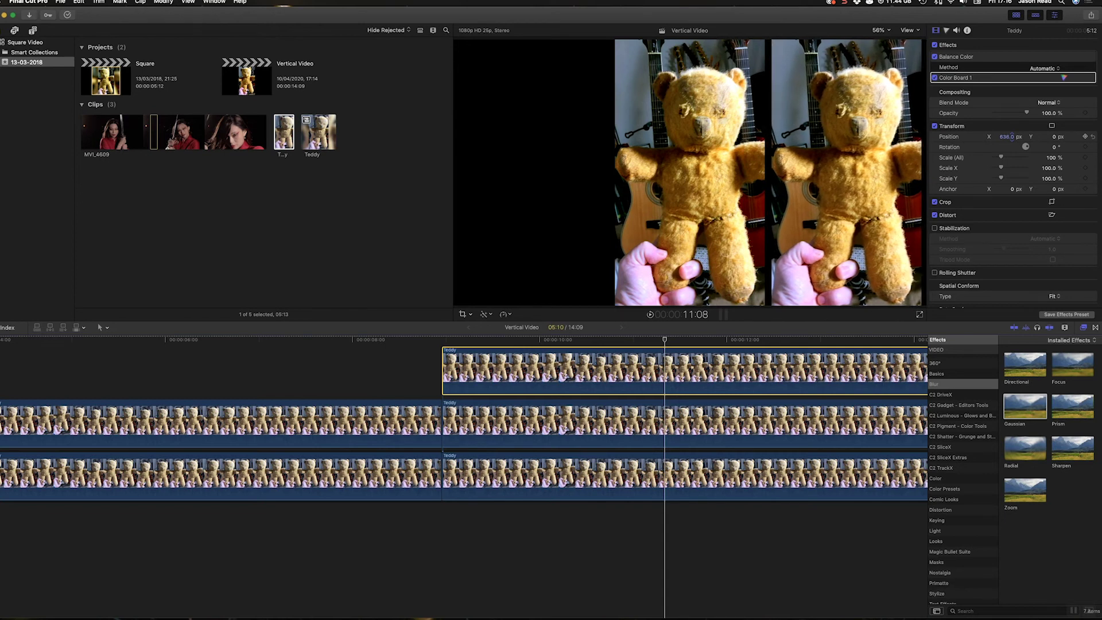
left_click_drag(1008, 137, 1007, 136)
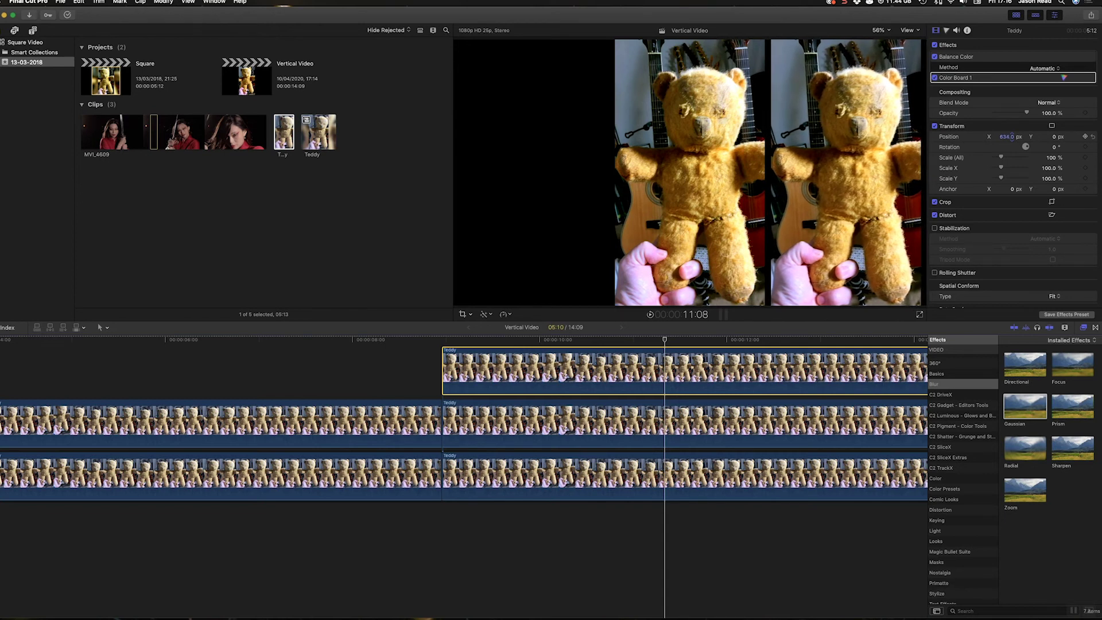
Set the middle Teddy copy's Position X to -631.7 px and play back the three-teddy layout.
left_click(868, 440)
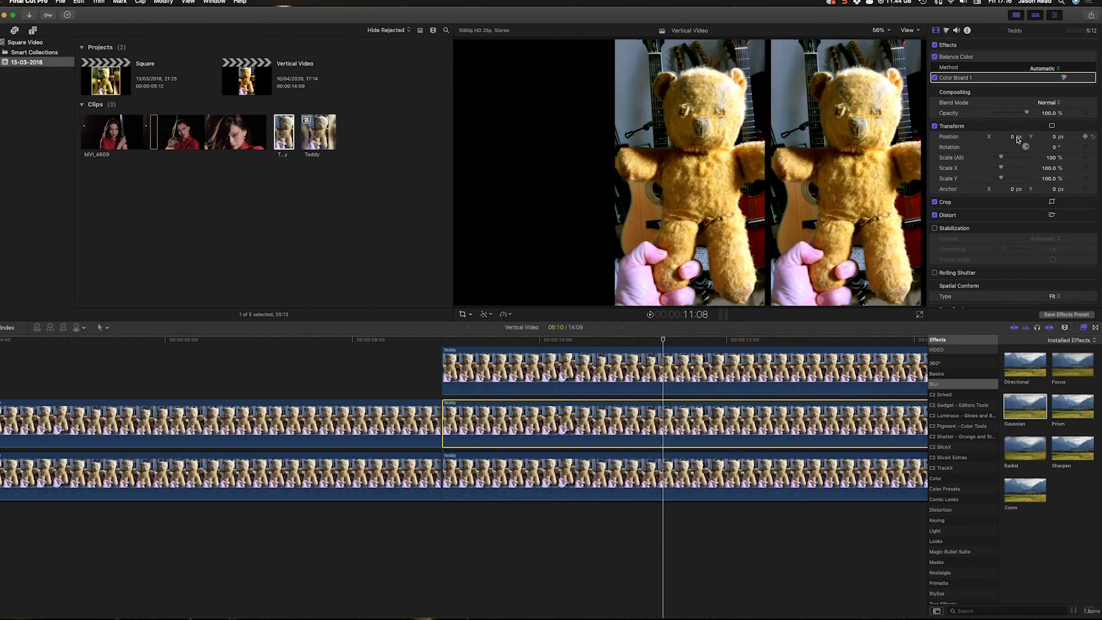
left_click_drag(1014, 138, 993, 138)
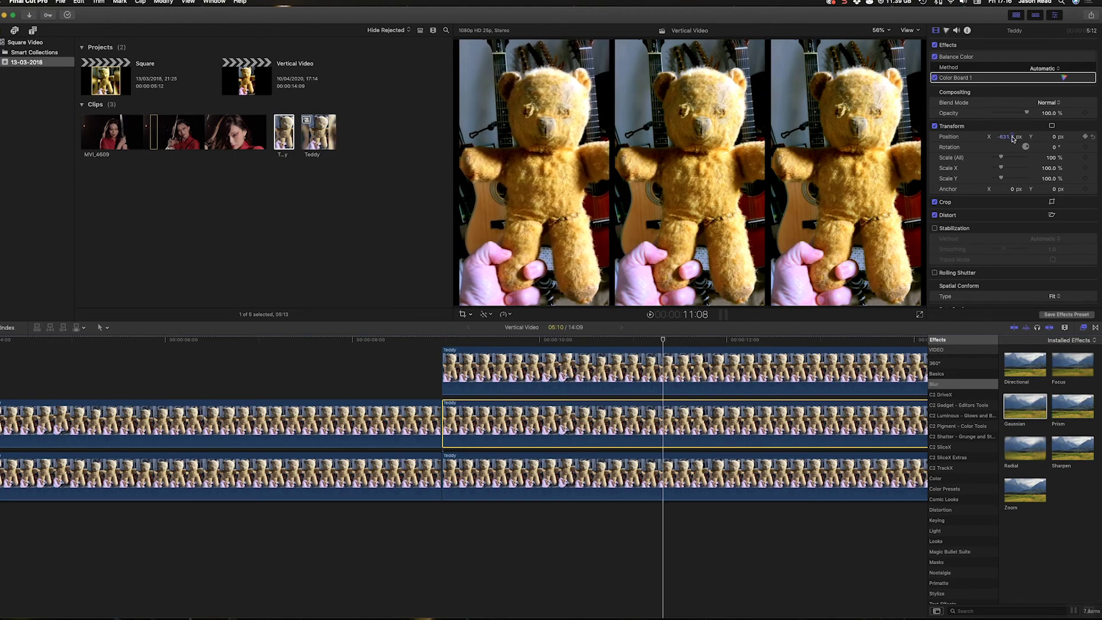
key("space")
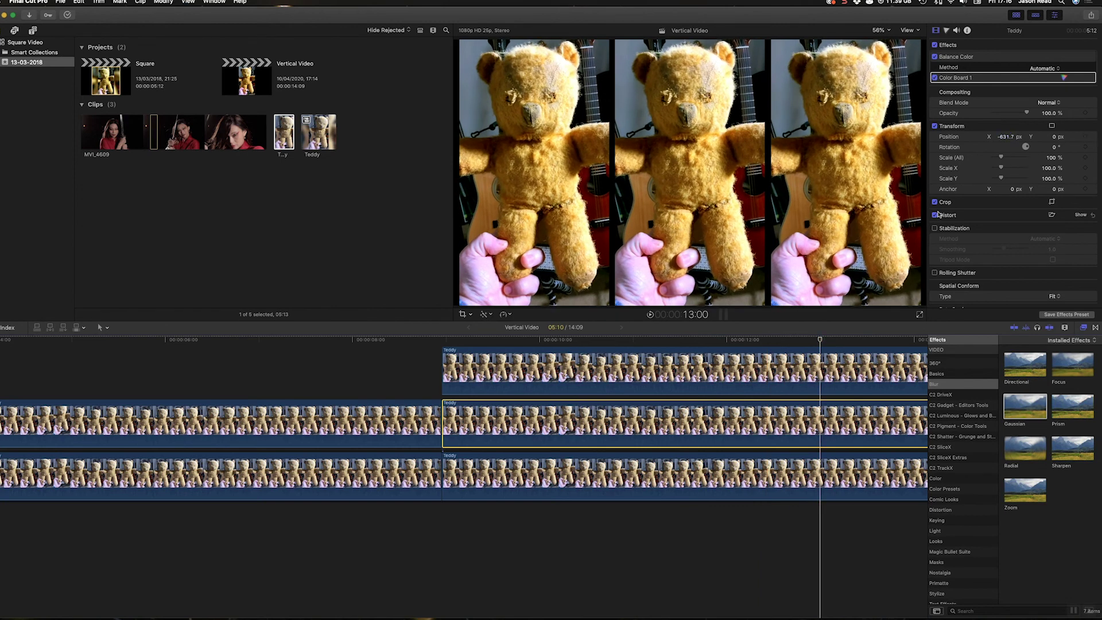
left_click_drag(351, 341, 345, 347)
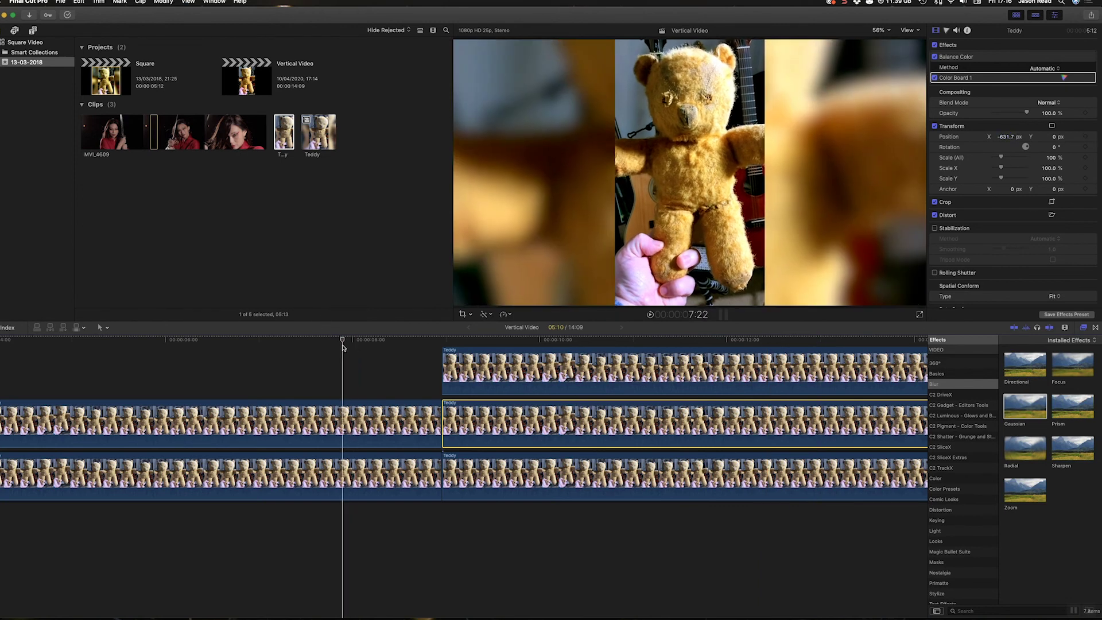
mouse_move(345, 348)
left_mouse_down()
mouse_move(38, 359)
mouse_move(440, 368)
left_mouse_up()
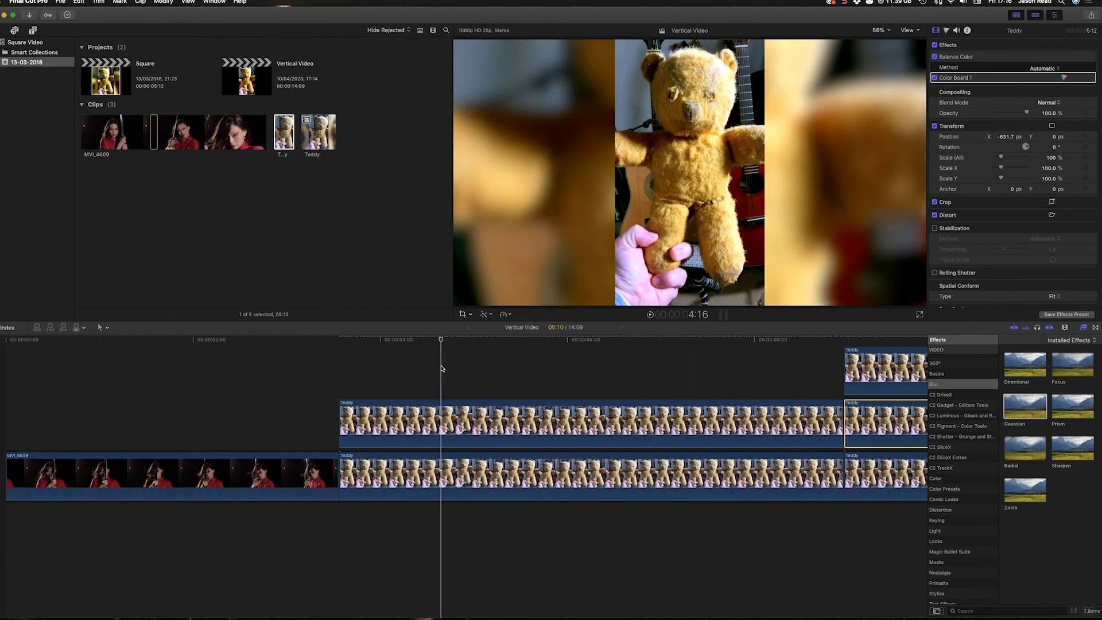